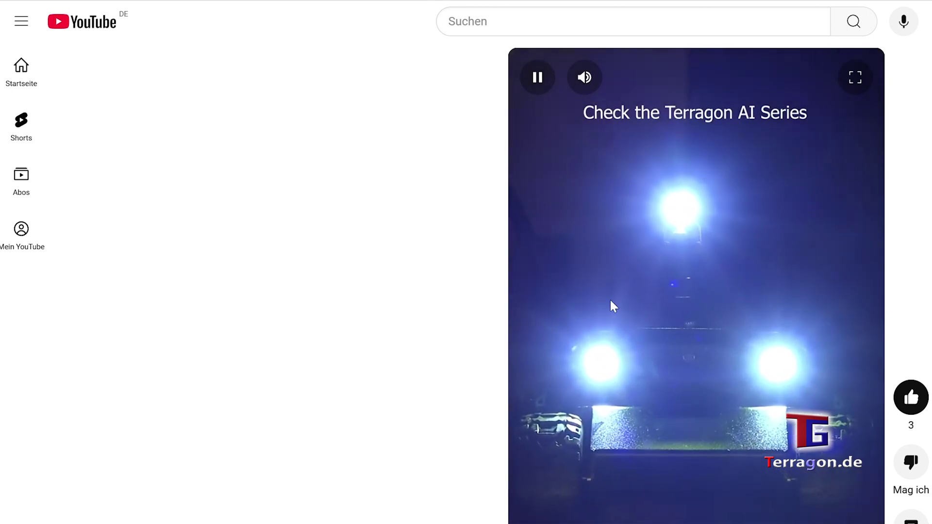
Step: Pause the Terragon rover Short in the YouTube player
{"action": "left_click", "coordinate": [615, 307]}
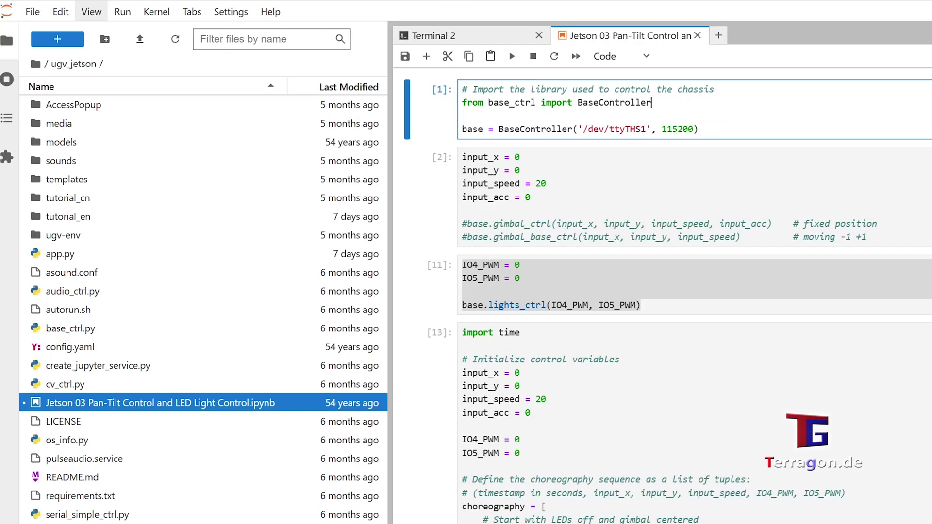
{"action": "left_click_drag", "start_coordinate": [698, 128], "coordinate": [446, 102]}
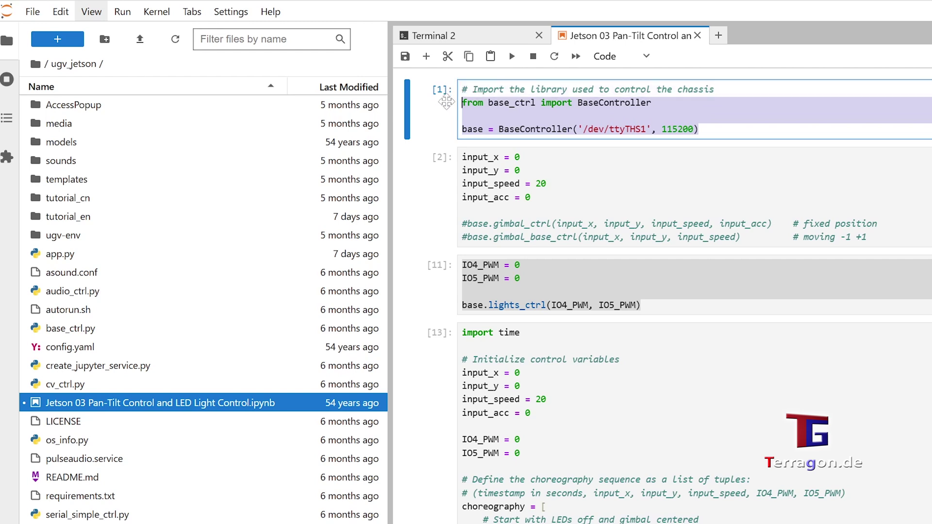
{"action": "left_click", "coordinate": [464, 211]}
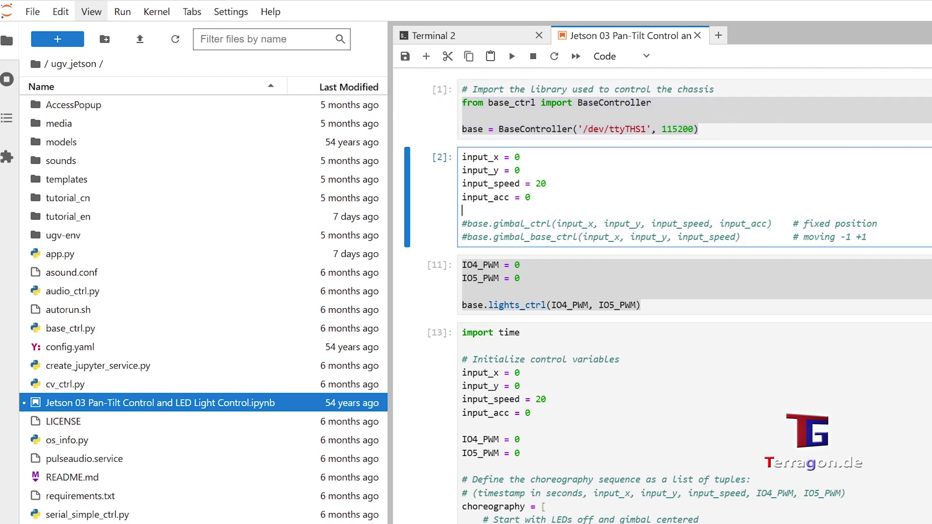
{"action": "left_click_drag", "start_coordinate": [867, 237], "coordinate": [463, 157]}
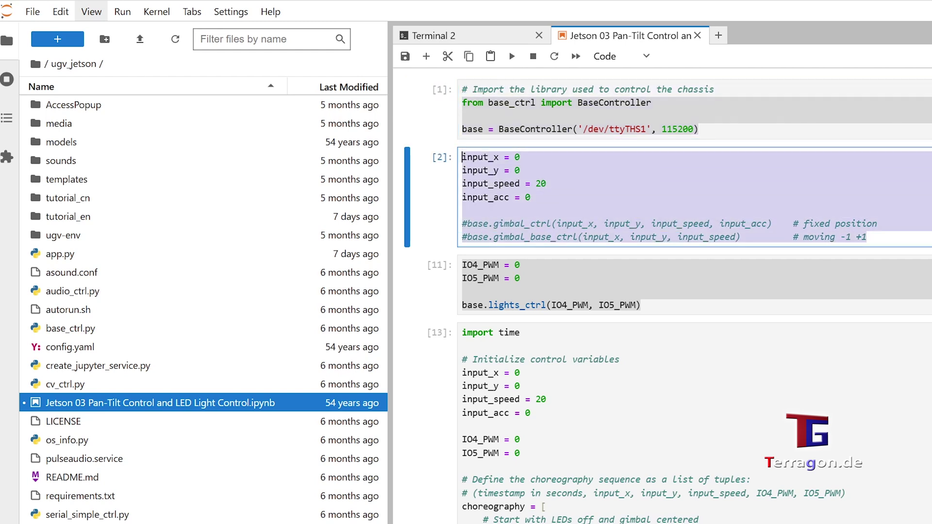
{"action": "left_click", "coordinate": [529, 184]}
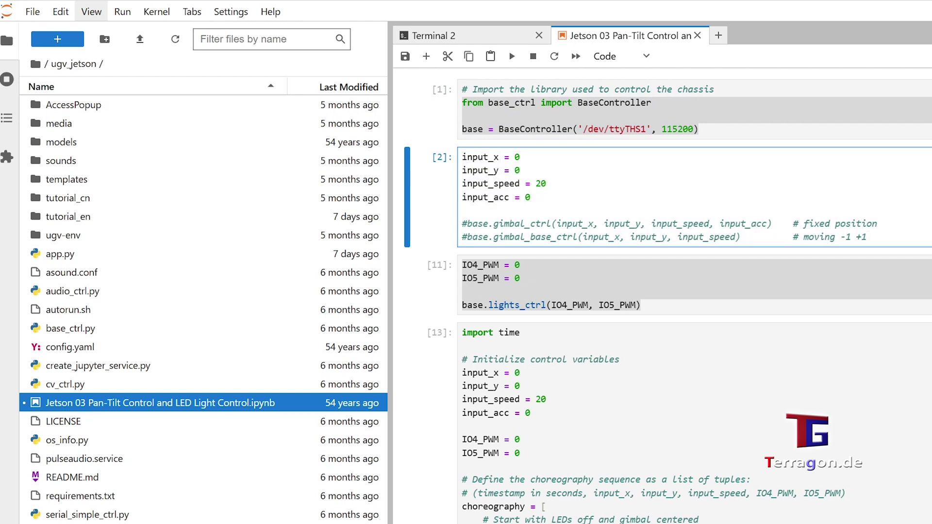
{"action": "left_click_drag", "start_coordinate": [867, 237], "coordinate": [457, 153]}
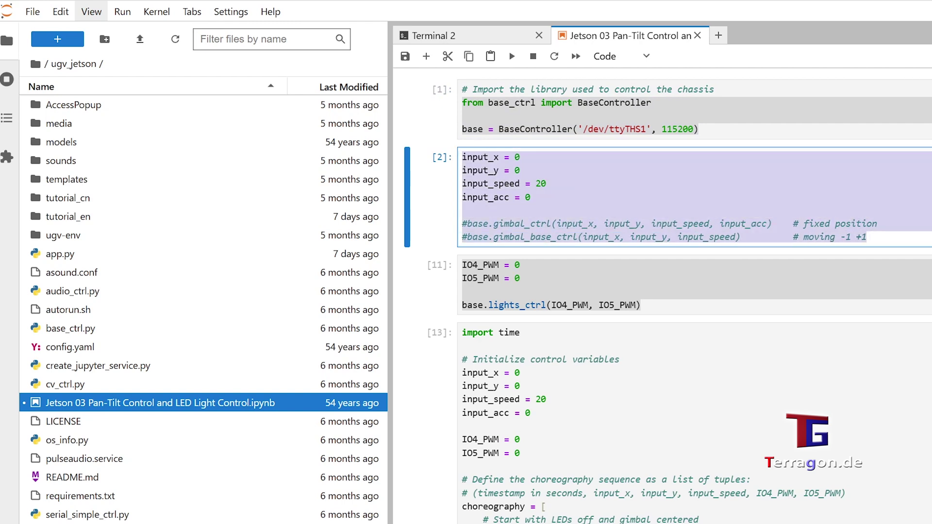
{"action": "mouse_move", "coordinate": [640, 305]}
{"action": "left_mouse_down"}
{"action": "mouse_move", "coordinate": [466, 306]}
{"action": "mouse_move", "coordinate": [462, 266]}
{"action": "left_mouse_up"}
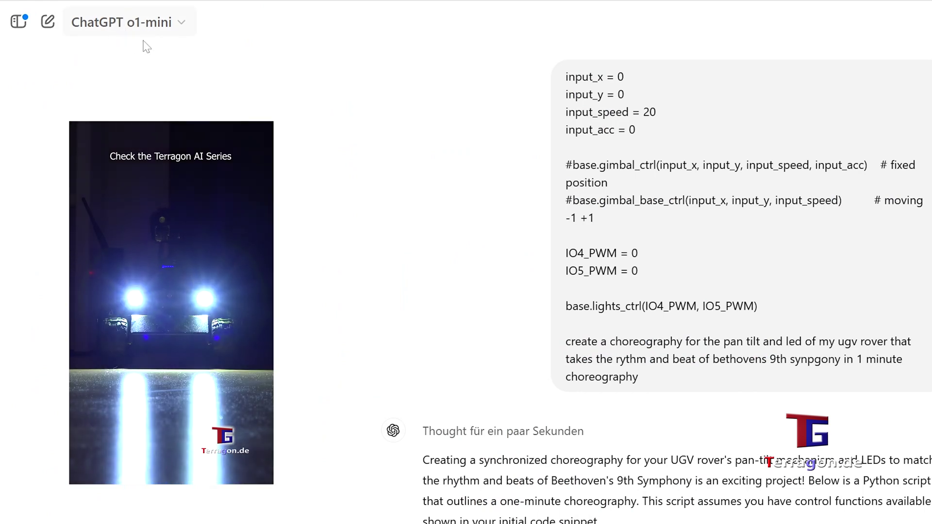
Step: Highlight the pasted rover code and the Beethoven choreography request sentence in the prompt
{"action": "left_click_drag", "start_coordinate": [566, 73], "coordinate": [799, 312]}
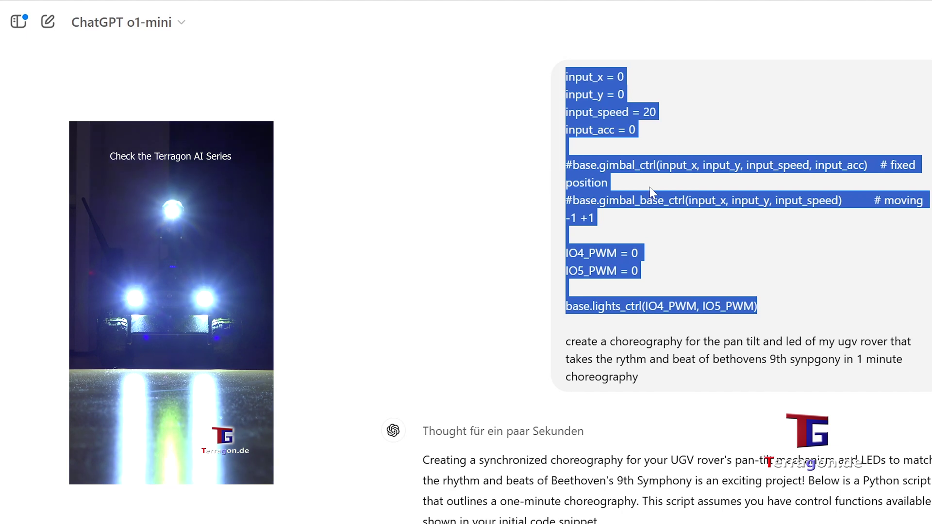
{"action": "mouse_move", "coordinate": [566, 341]}
{"action": "left_mouse_down"}
{"action": "mouse_move", "coordinate": [613, 358]}
{"action": "mouse_move", "coordinate": [750, 342]}
{"action": "left_mouse_up"}
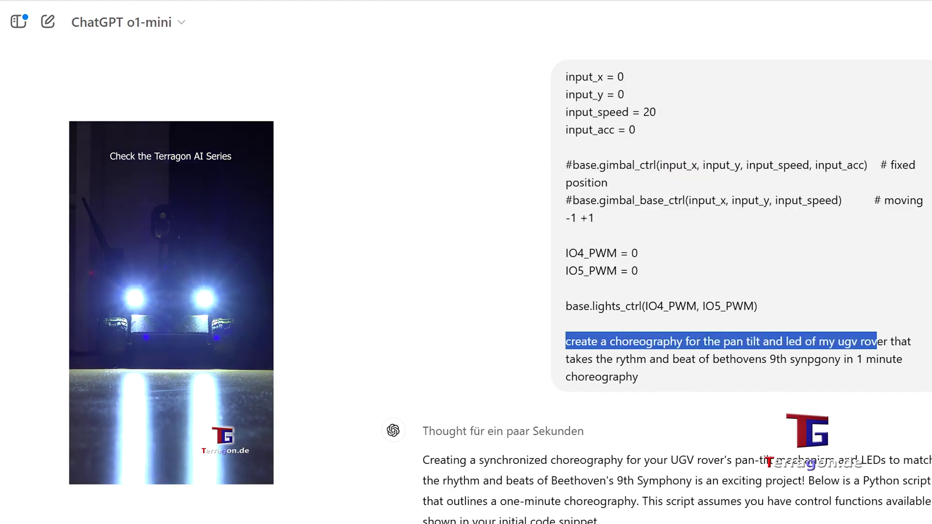
{"action": "mouse_move", "coordinate": [877, 341]}
{"action": "left_mouse_down"}
{"action": "mouse_move", "coordinate": [593, 341]}
{"action": "mouse_move", "coordinate": [750, 358]}
{"action": "mouse_move", "coordinate": [658, 373]}
{"action": "left_mouse_up"}
Step: Highlight the script's imports, starting variables and the start of the choreography list
{"action": "left_click", "coordinate": [658, 383]}
{"action": "scroll", "coordinate": [507, 352], "scroll_direction": "down", "scroll_amount": 3}
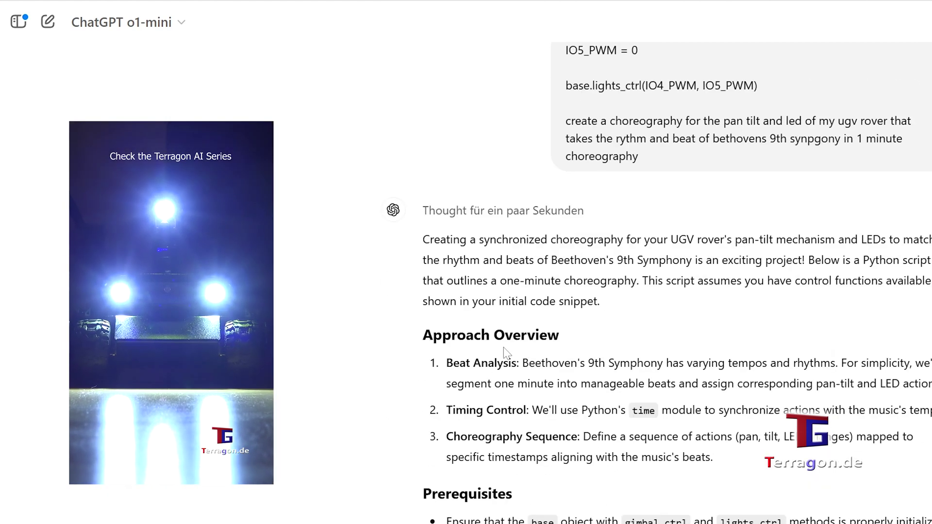
{"action": "scroll", "coordinate": [507, 352], "scroll_direction": "down", "scroll_amount": 2}
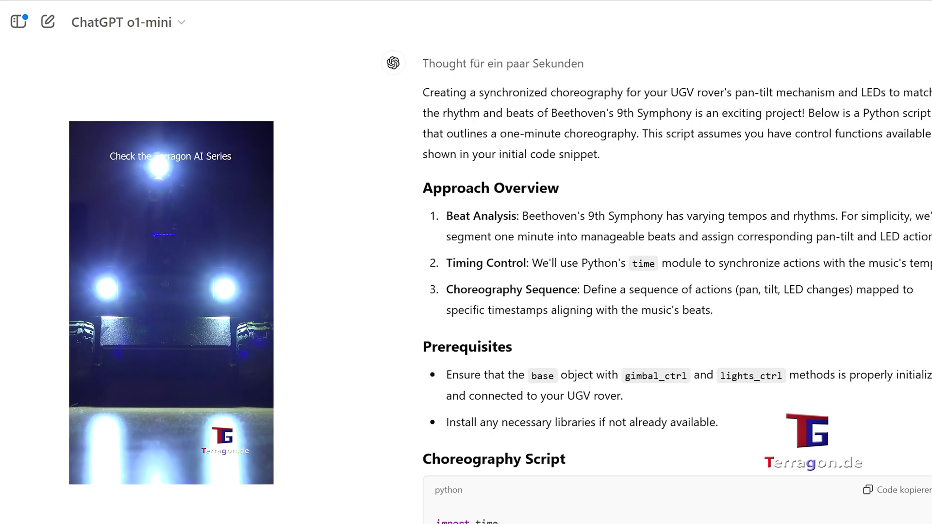
{"action": "scroll", "coordinate": [518, 302], "scroll_direction": "down", "scroll_amount": 2}
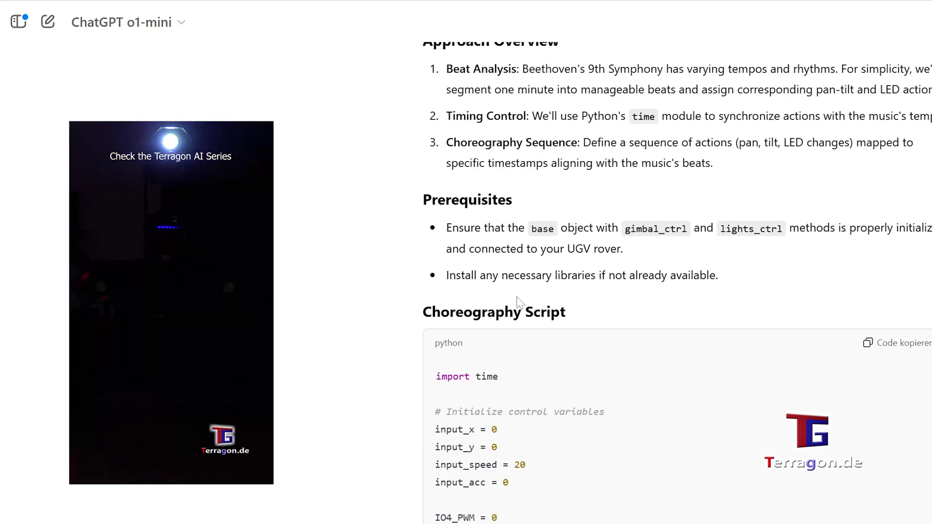
{"action": "scroll", "coordinate": [517, 301], "scroll_direction": "down", "scroll_amount": 1}
{"action": "left_click_drag", "start_coordinate": [447, 155], "coordinate": [663, 177]}
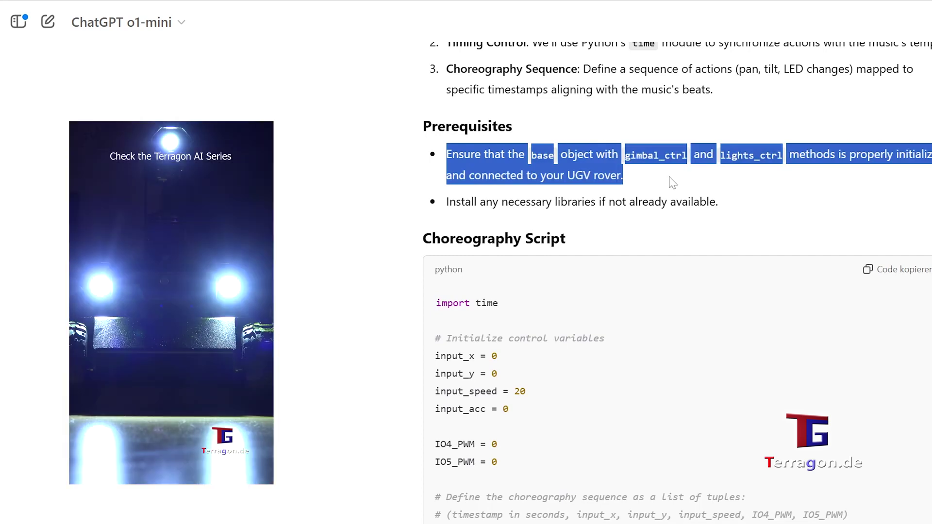
{"action": "left_click", "coordinate": [671, 182]}
{"action": "scroll", "coordinate": [656, 190], "scroll_direction": "down", "scroll_amount": 1}
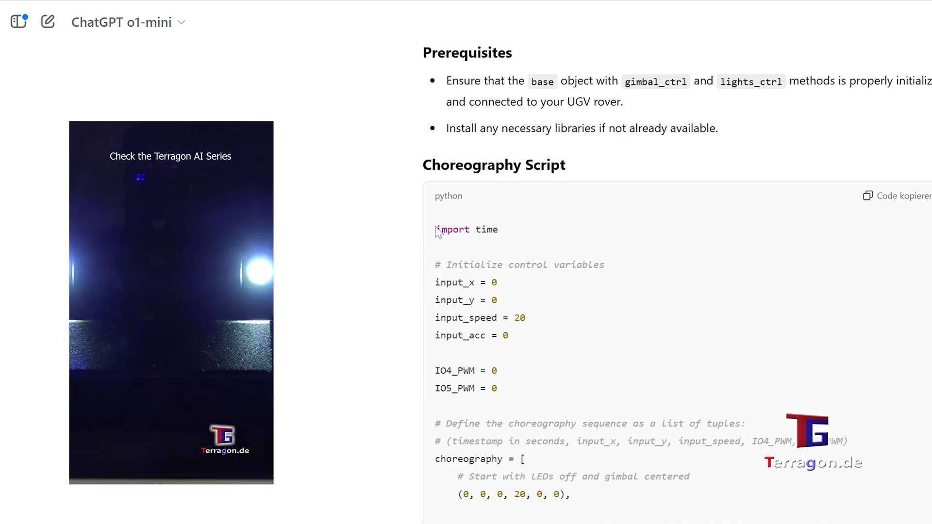
{"action": "left_click_drag", "start_coordinate": [440, 230], "coordinate": [562, 321]}
{"action": "scroll", "coordinate": [559, 331], "scroll_direction": "down", "scroll_amount": 3}
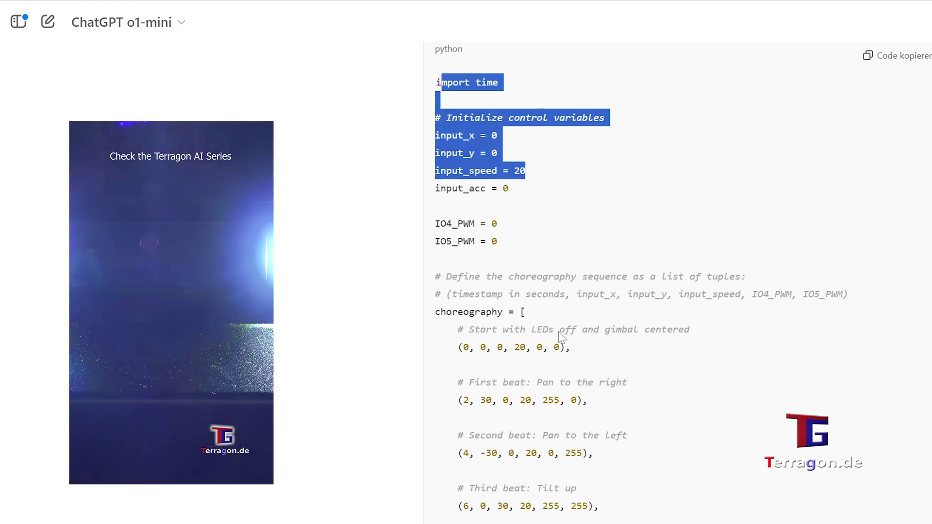
{"action": "left_click", "coordinate": [434, 245]}
{"action": "left_click_drag", "start_coordinate": [434, 244], "coordinate": [602, 280]}
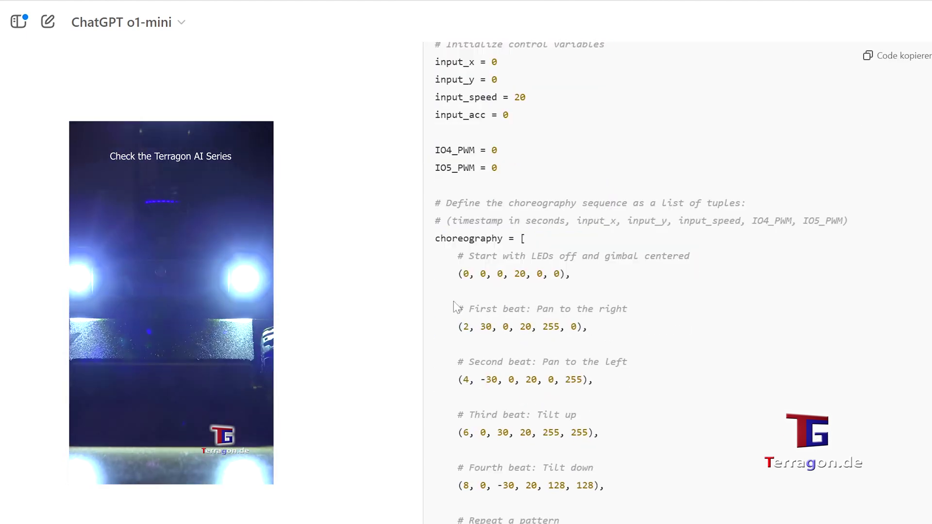
{"action": "left_click_drag", "start_coordinate": [454, 306], "coordinate": [634, 343]}
{"action": "scroll", "coordinate": [517, 293], "scroll_direction": "down", "scroll_amount": 2}
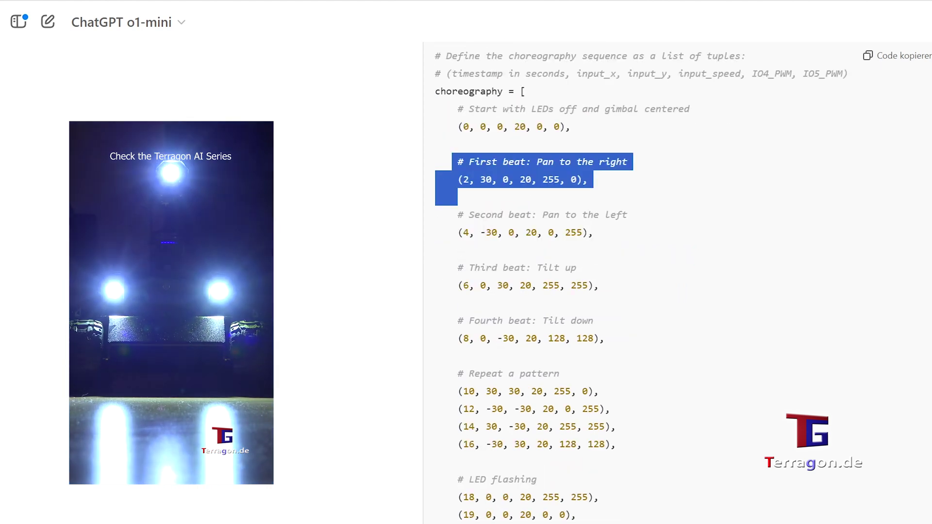
Step: Highlight the Second, Third and Fourth beat entries and the Repeat-a-pattern LED flashing entries
{"action": "left_click_drag", "start_coordinate": [459, 216], "coordinate": [621, 301]}
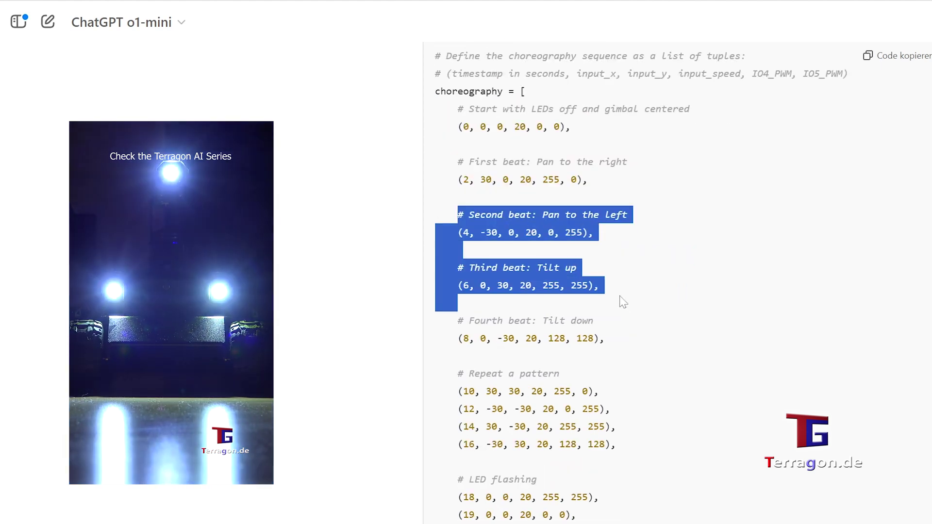
{"action": "left_click", "coordinate": [623, 315]}
{"action": "double_click", "coordinate": [485, 321]}
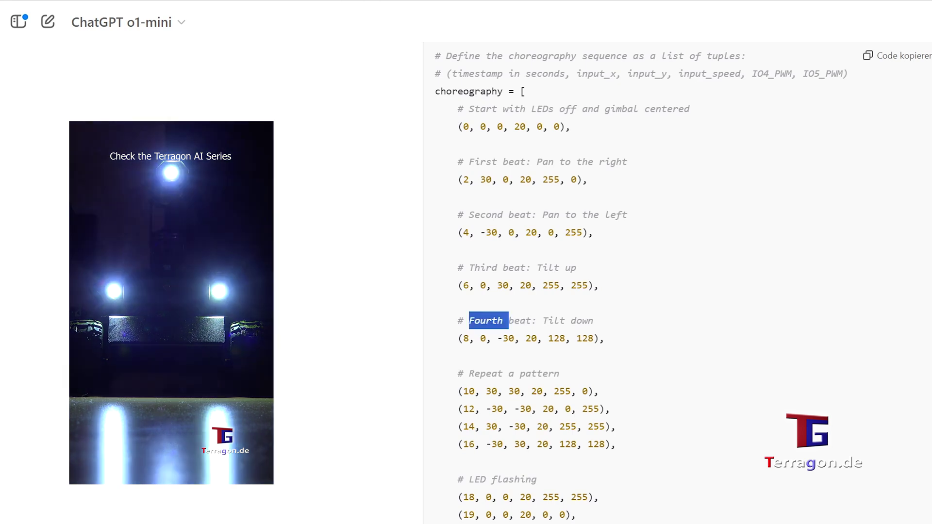
{"action": "mouse_move", "coordinate": [442, 373]}
{"action": "left_mouse_down"}
{"action": "mouse_move", "coordinate": [604, 412]}
{"action": "mouse_move", "coordinate": [643, 456]}
{"action": "left_mouse_up"}
{"action": "left_click", "coordinate": [652, 456]}
{"action": "scroll", "coordinate": [652, 456], "scroll_direction": "down", "scroll_amount": 3}
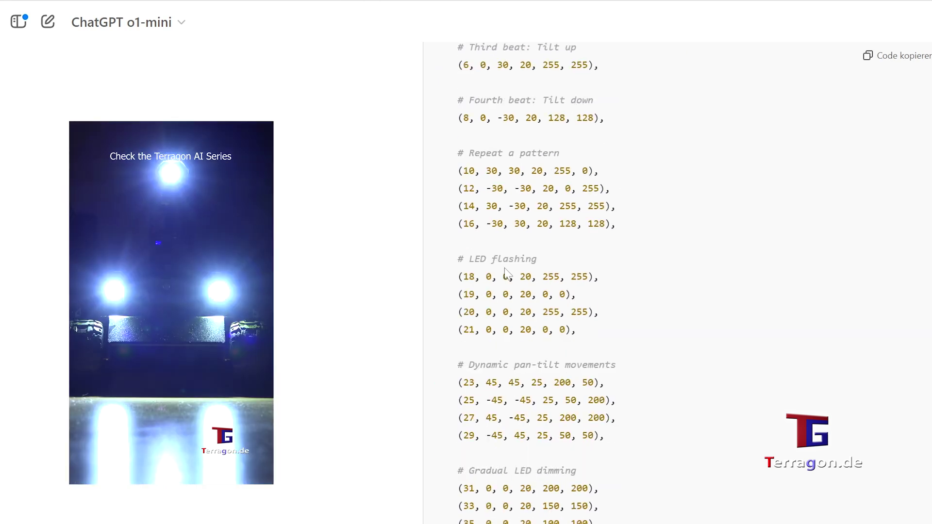
{"action": "left_click_drag", "start_coordinate": [454, 258], "coordinate": [611, 340]}
{"action": "left_click", "coordinate": [610, 341]}
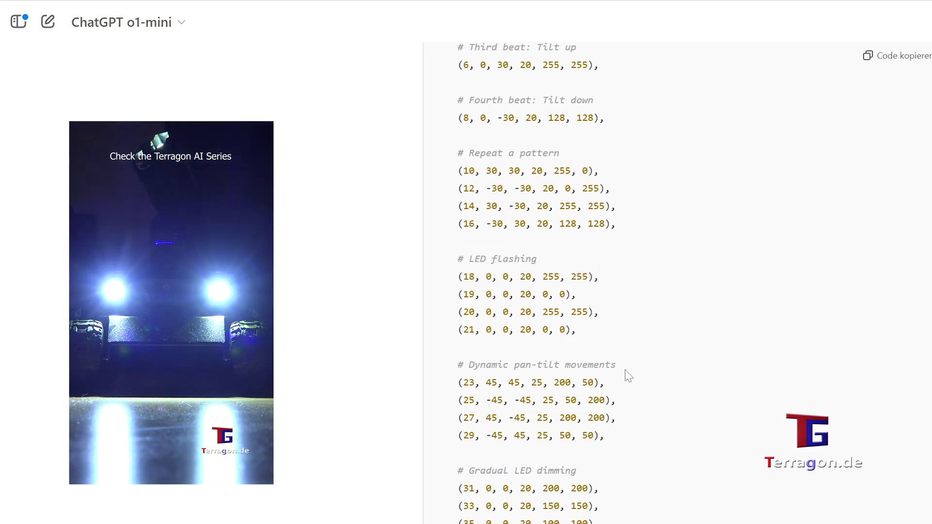
{"action": "scroll", "coordinate": [612, 356], "scroll_direction": "down", "scroll_amount": 3}
{"action": "scroll", "coordinate": [613, 357], "scroll_direction": "down", "scroll_amount": 4}
{"action": "scroll", "coordinate": [613, 356], "scroll_direction": "down", "scroll_amount": 3}
{"action": "scroll", "coordinate": [613, 356], "scroll_direction": "down", "scroll_amount": 2}
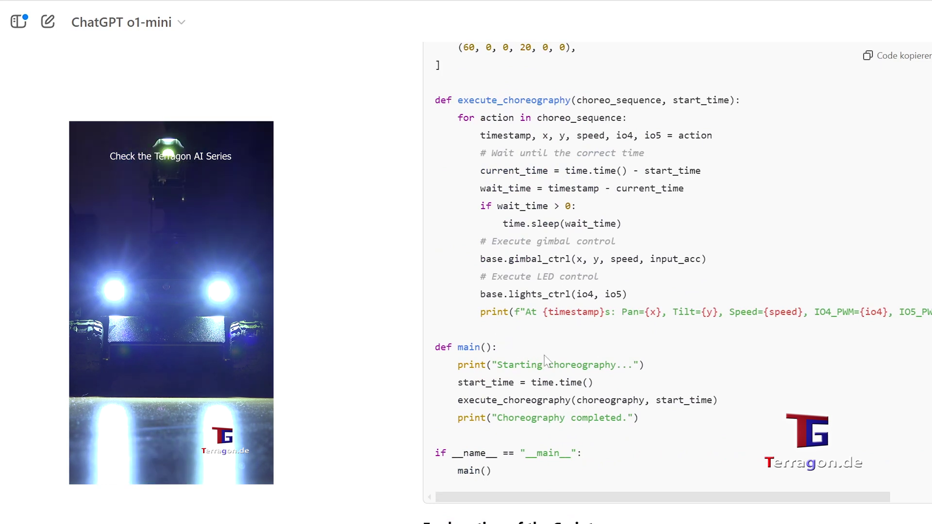
{"action": "scroll", "coordinate": [532, 358], "scroll_direction": "down", "scroll_amount": 1}
{"action": "scroll", "coordinate": [546, 362], "scroll_direction": "down", "scroll_amount": 2}
{"action": "scroll", "coordinate": [546, 362], "scroll_direction": "down", "scroll_amount": 1}
{"action": "scroll", "coordinate": [586, 343], "scroll_direction": "up", "scroll_amount": 5}
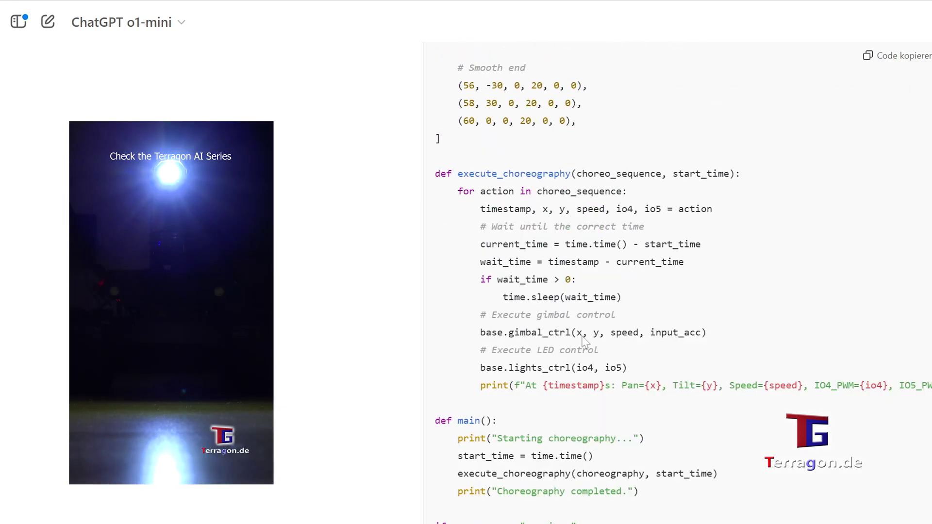
Step: Copy the generated script and highlight its top in notebook cell [13]
{"action": "left_click", "coordinate": [883, 59]}
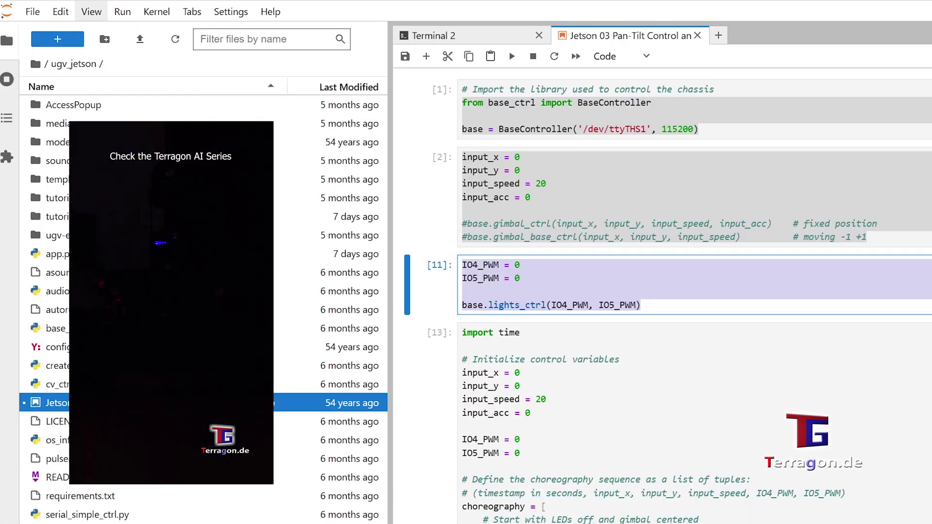
{"action": "left_click", "coordinate": [531, 359]}
{"action": "mouse_move", "coordinate": [462, 333]}
{"action": "left_mouse_down"}
{"action": "mouse_move", "coordinate": [462, 466]}
{"action": "mouse_move", "coordinate": [697, 520]}
{"action": "left_mouse_up"}
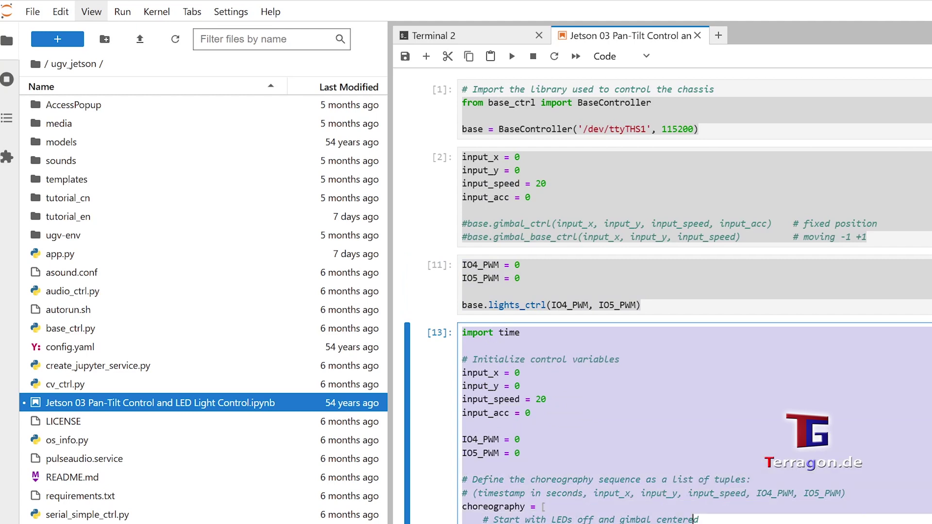
{"action": "scroll", "coordinate": [698, 519], "scroll_direction": "down", "scroll_amount": 2}
{"action": "scroll", "coordinate": [698, 520], "scroll_direction": "down", "scroll_amount": 5}
{"action": "scroll", "coordinate": [698, 519], "scroll_direction": "down", "scroll_amount": 10}
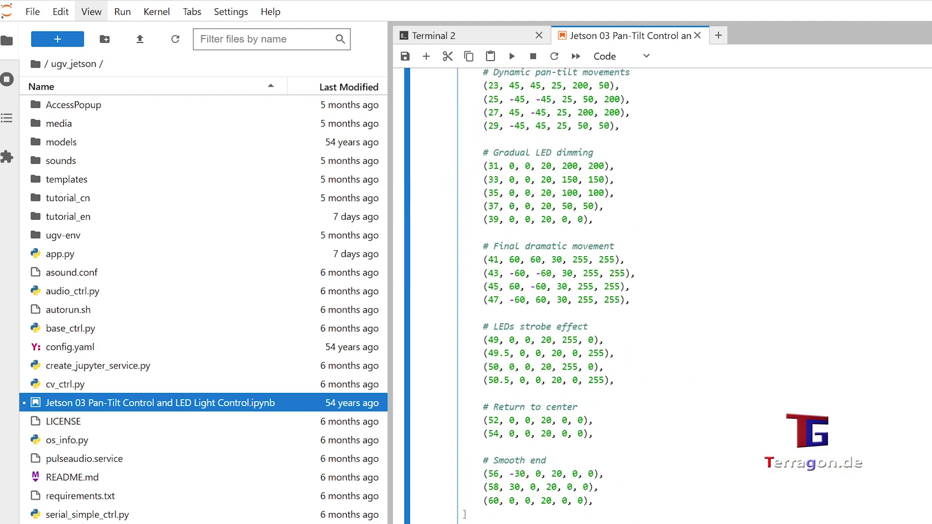
{"action": "scroll", "coordinate": [698, 520], "scroll_direction": "down", "scroll_amount": 5}
{"action": "scroll", "coordinate": [698, 437], "scroll_direction": "down", "scroll_amount": 5}
{"action": "scroll", "coordinate": [698, 437], "scroll_direction": "down", "scroll_amount": 3}
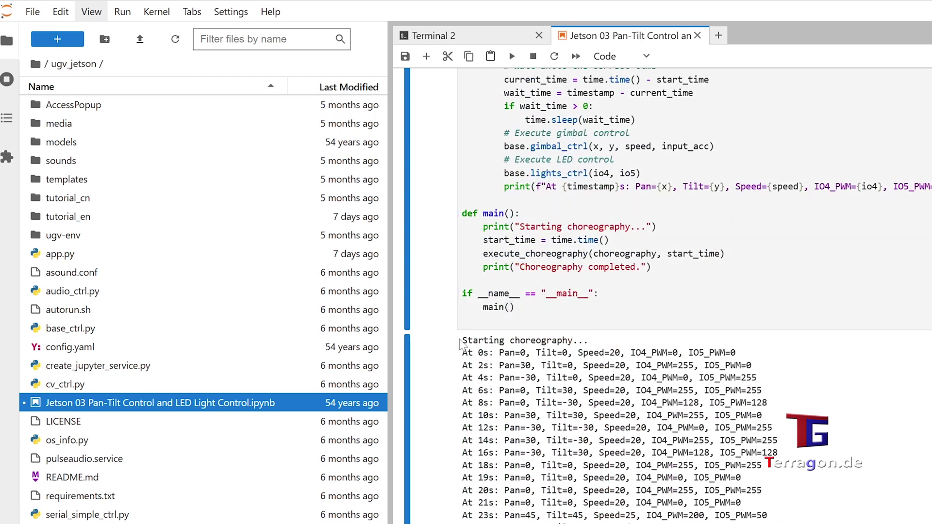
Step: Highlight the first timestamped pan, tilt and LED output lines below the cell
{"action": "left_click_drag", "start_coordinate": [462, 340], "coordinate": [588, 342]}
{"action": "mouse_move", "coordinate": [777, 353]}
{"action": "left_mouse_down"}
{"action": "mouse_move", "coordinate": [817, 406]}
{"action": "mouse_move", "coordinate": [801, 430]}
{"action": "left_mouse_up"}
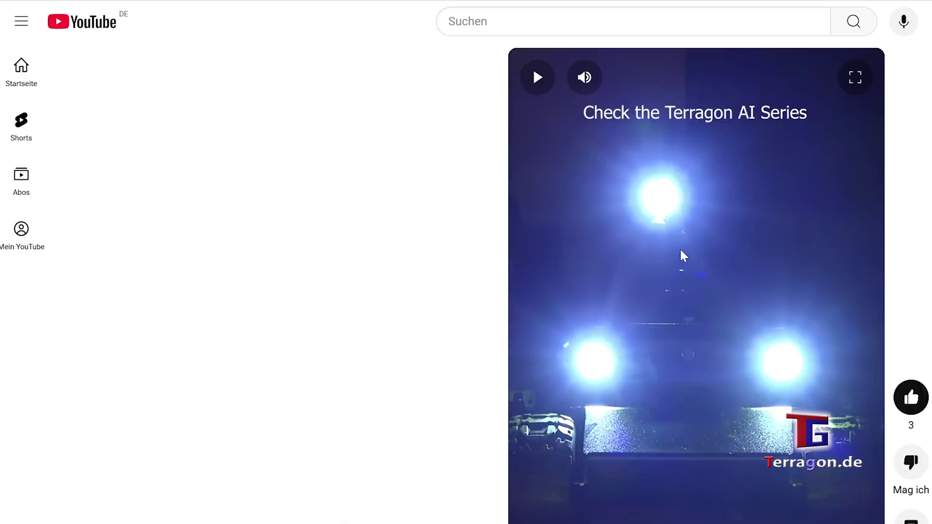
Step: Resume playing the Terragon rover Short on YouTube
{"action": "left_click", "coordinate": [682, 260]}
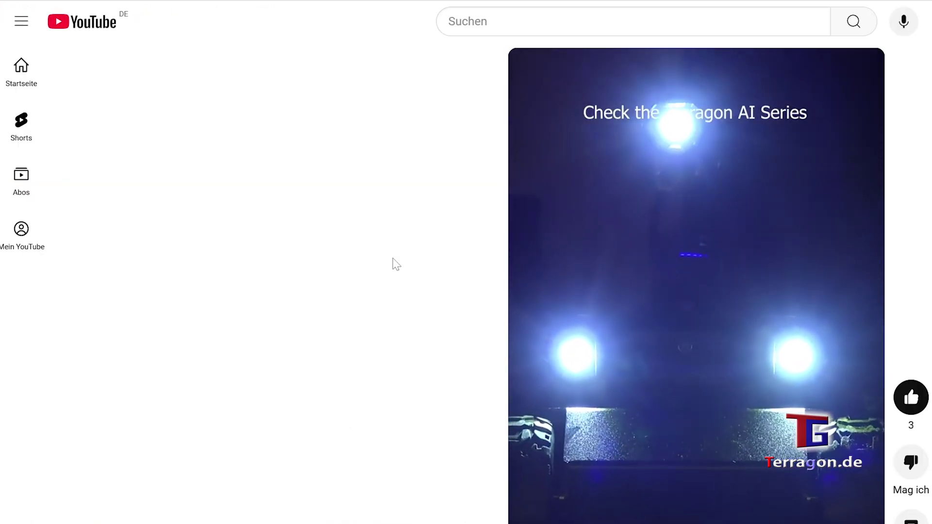